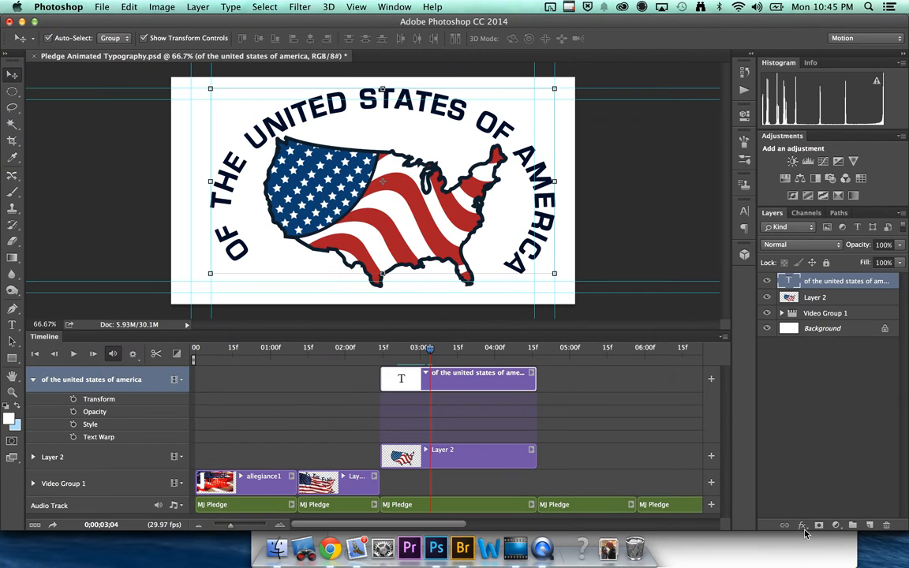
Turn on Style keyframing for the "of the united states of america" text layer with a keyframe at 0;00;03;24.
{"action": "left_click", "coordinate": [719, 389]}
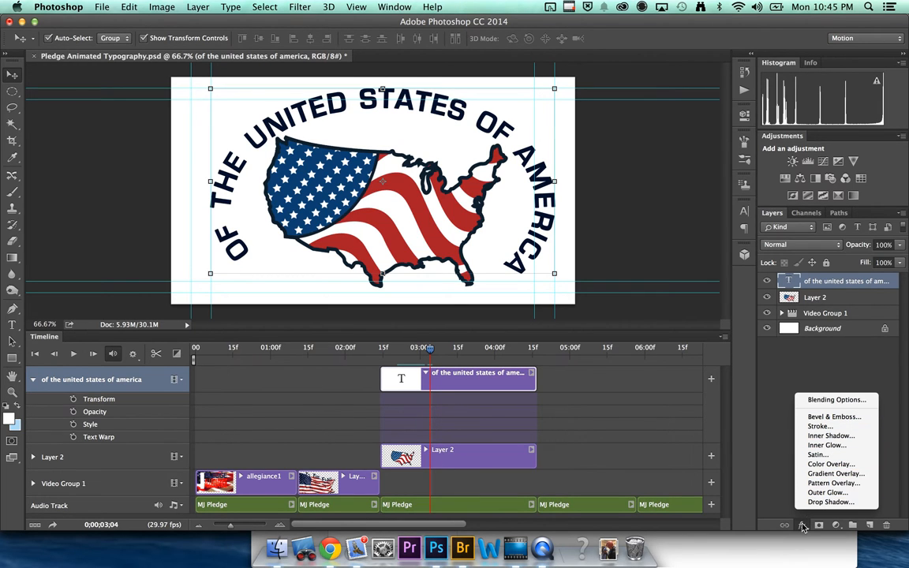
{"action": "left_click", "coordinate": [722, 471]}
{"action": "left_click", "coordinate": [432, 353]}
{"action": "left_click_drag", "start_coordinate": [432, 351], "coordinate": [478, 362]}
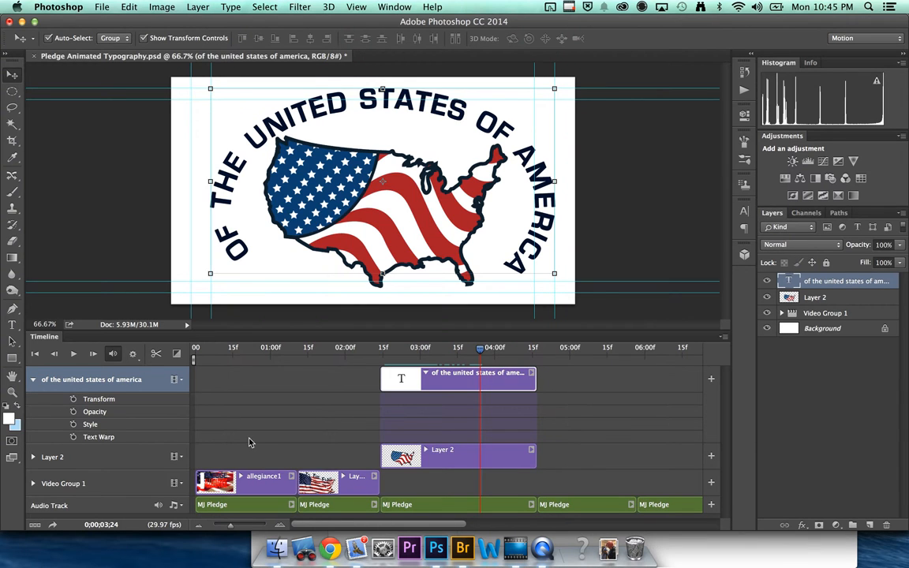
{"action": "left_click", "coordinate": [73, 424]}
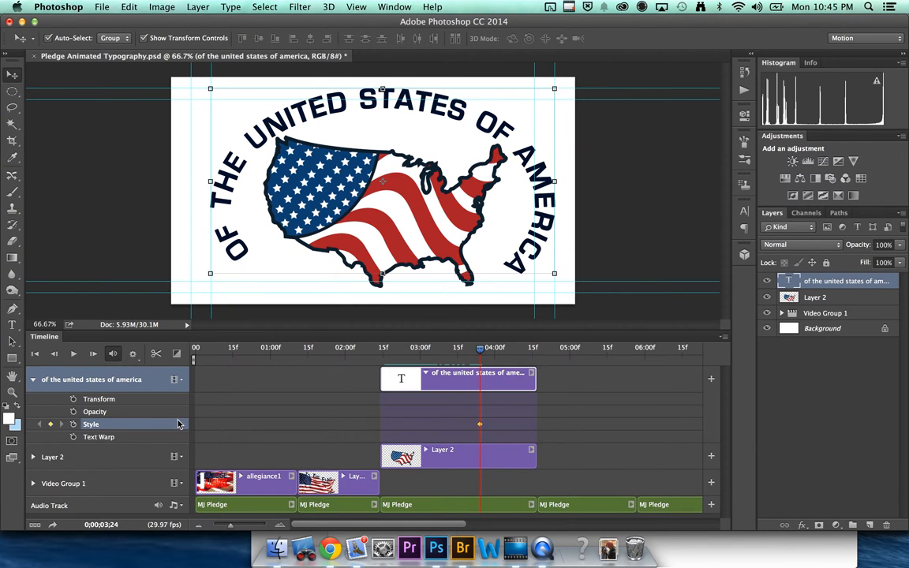
Add a 5 px outside Stroke to the text layer in the flag's red, b0212f.
{"action": "left_click", "coordinate": [802, 524]}
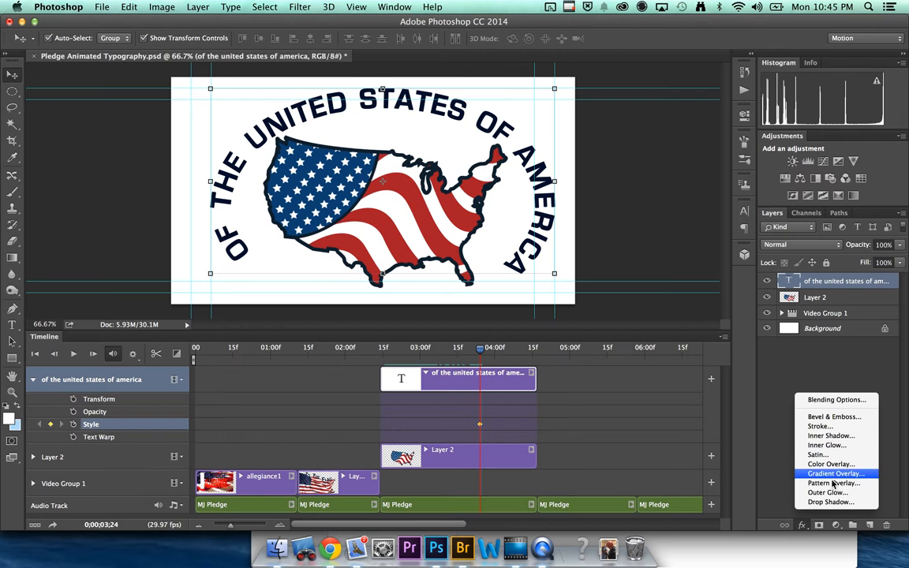
{"action": "left_click", "coordinate": [820, 426]}
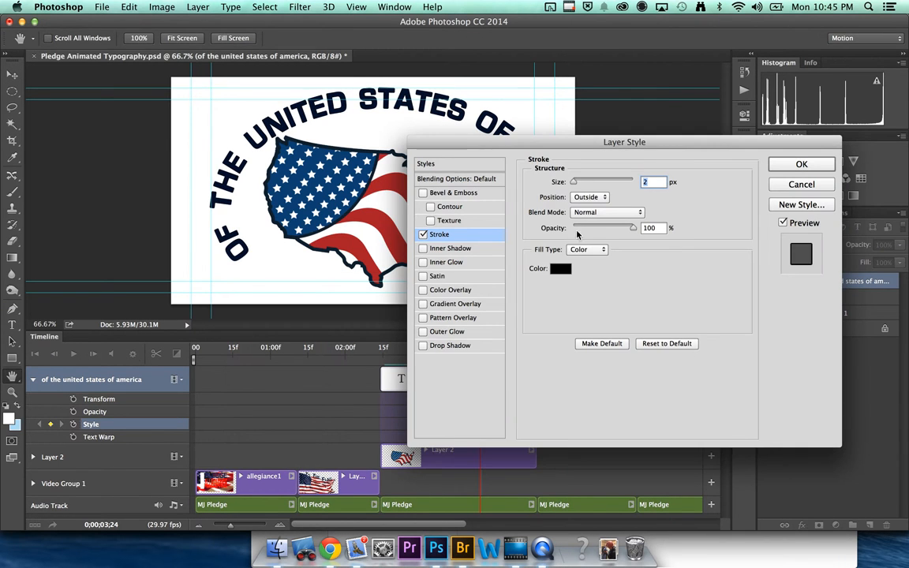
{"action": "left_click", "coordinate": [562, 269]}
{"action": "left_click", "coordinate": [350, 207]}
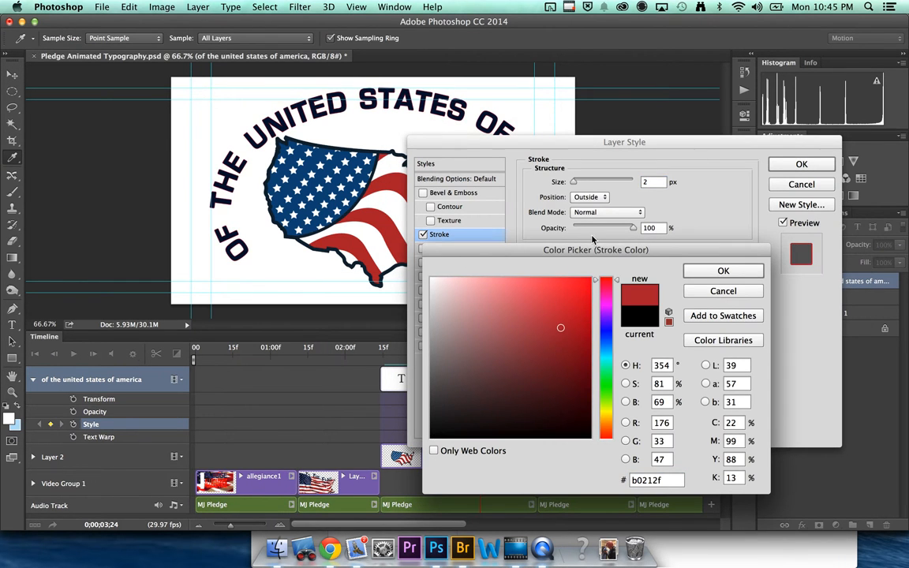
{"action": "left_click", "coordinate": [720, 274]}
{"action": "left_click_drag", "start_coordinate": [574, 181], "coordinate": [576, 187]}
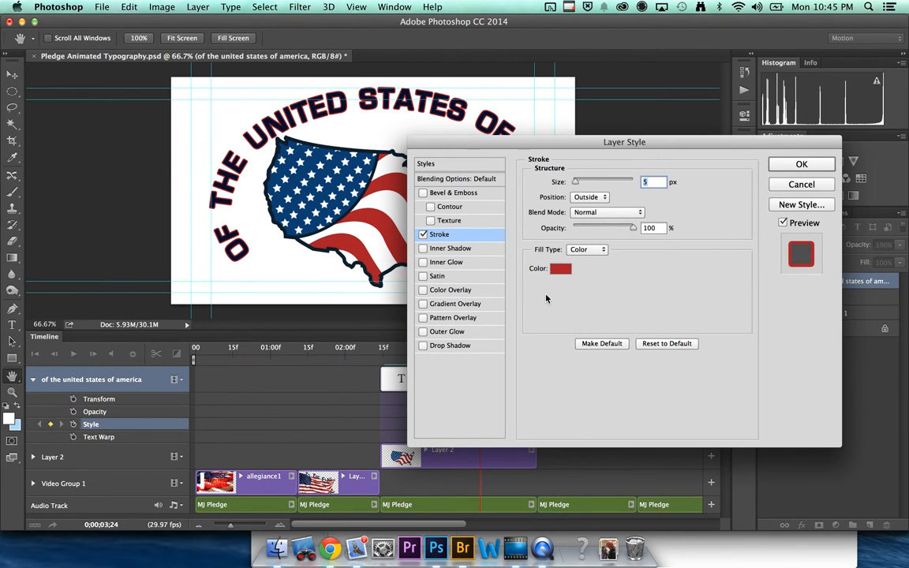
Add a linear Gradient Overlay to the text and set the gradient's starting colour stop to the flag's red, b0212f.
{"action": "left_click", "coordinate": [451, 306]}
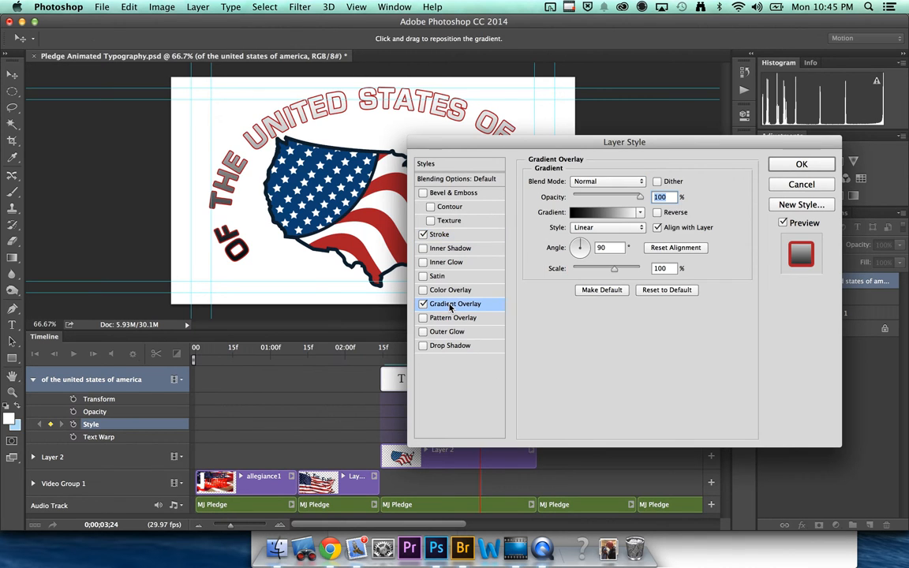
{"action": "left_click", "coordinate": [639, 212]}
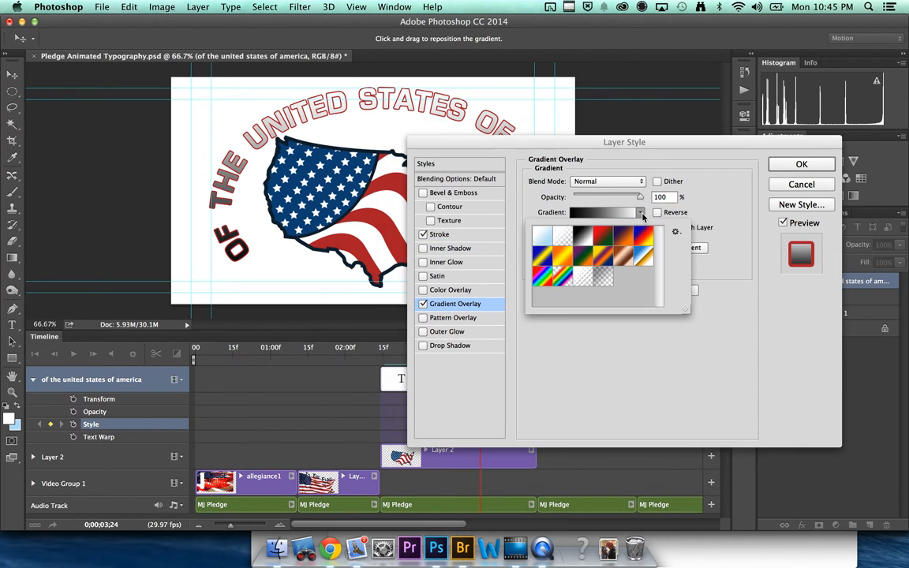
{"action": "left_click", "coordinate": [591, 198]}
{"action": "left_click_drag", "start_coordinate": [591, 198], "coordinate": [618, 197]}
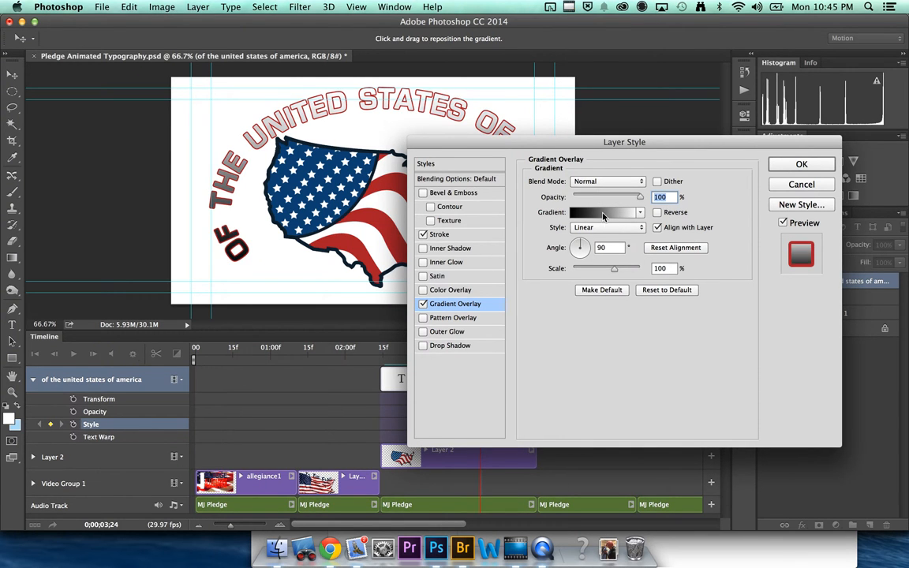
{"action": "left_click", "coordinate": [604, 212]}
{"action": "left_click", "coordinate": [568, 350]}
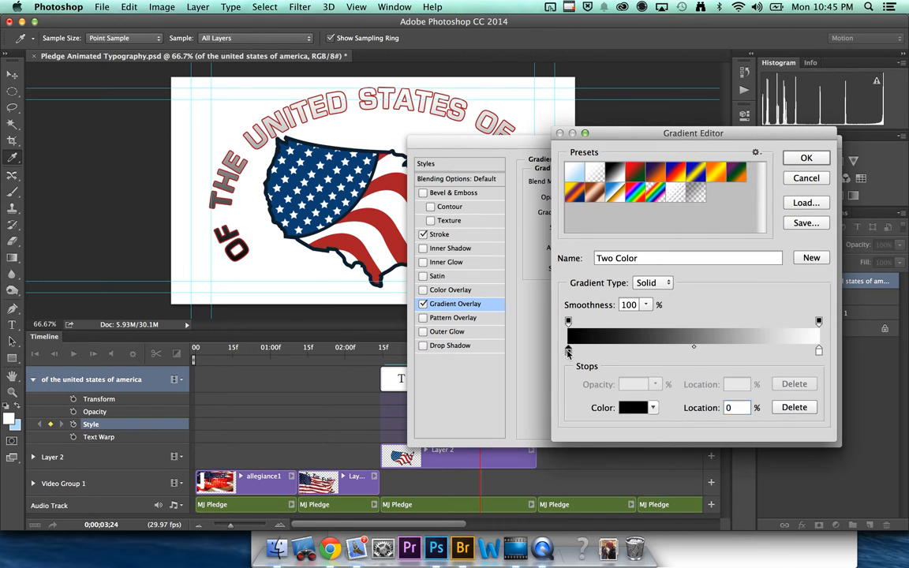
{"action": "left_click", "coordinate": [568, 322]}
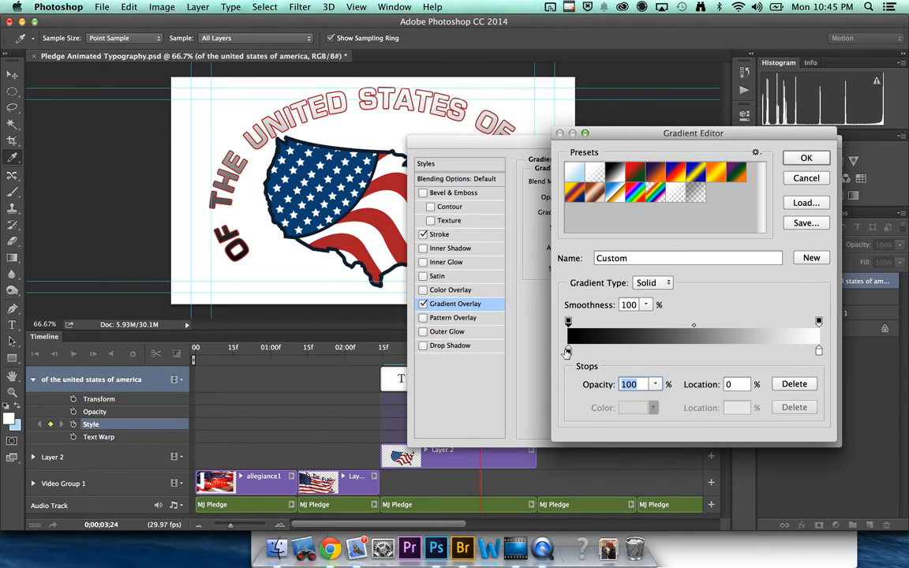
{"action": "left_click", "coordinate": [568, 350]}
{"action": "double_click", "coordinate": [568, 352]}
{"action": "left_click_drag", "start_coordinate": [530, 332], "coordinate": [590, 280]}
{"action": "left_click", "coordinate": [365, 222]}
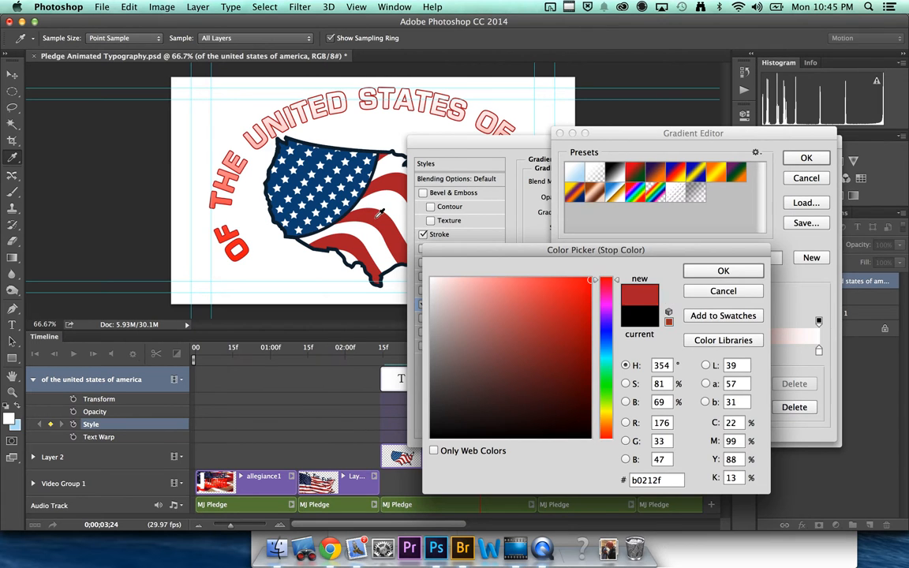
{"action": "left_click", "coordinate": [723, 271]}
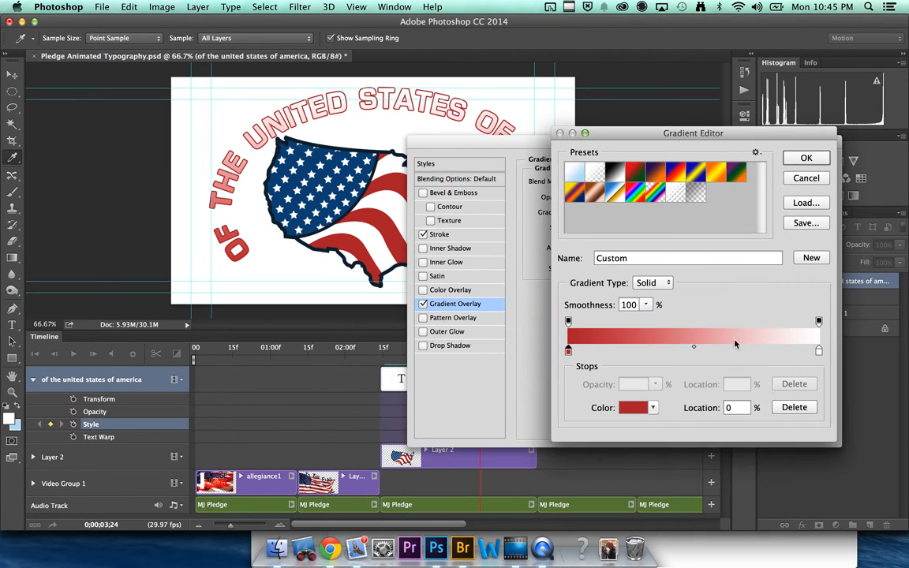
Add a white colour stop at the 50% location of the gradient.
{"action": "left_click", "coordinate": [694, 351]}
{"action": "double_click", "coordinate": [694, 352]}
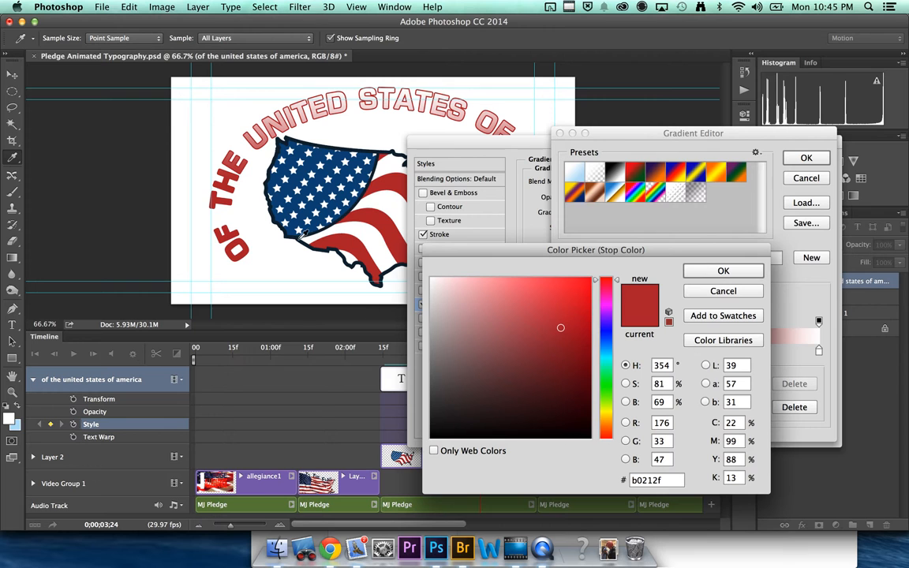
{"action": "left_click", "coordinate": [363, 244]}
{"action": "left_click", "coordinate": [739, 269]}
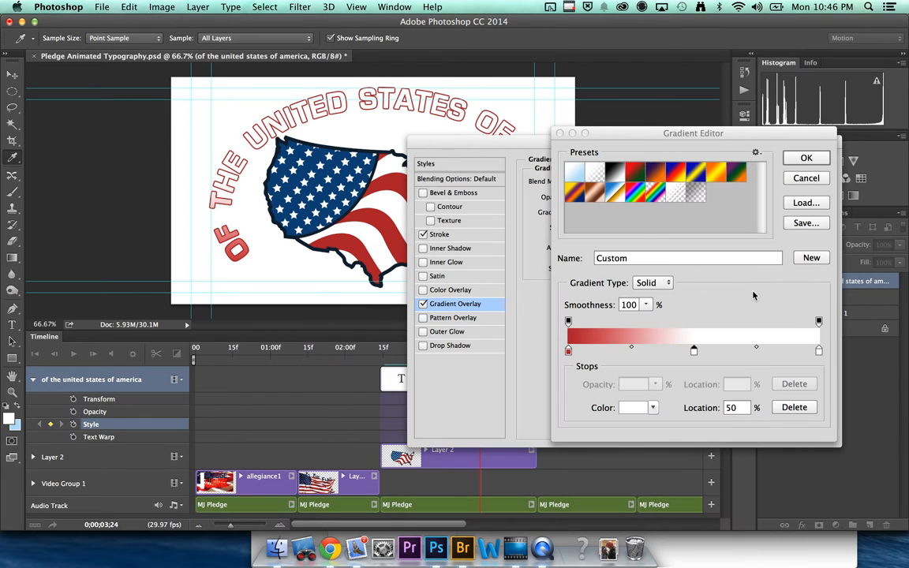
Set the gradient's end colour stop to the flag's blue, 0c487b, and accept the gradient.
{"action": "double_click", "coordinate": [818, 352]}
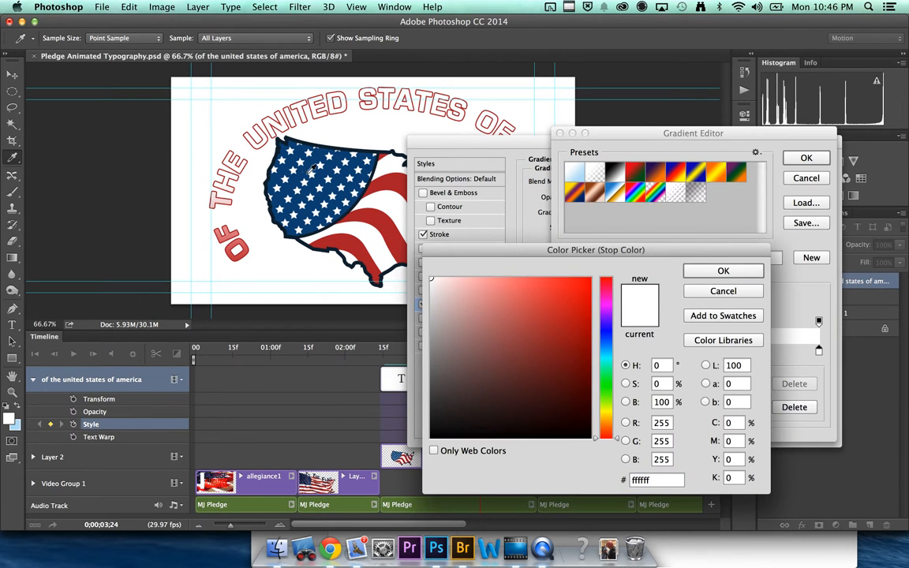
{"action": "left_click", "coordinate": [272, 155]}
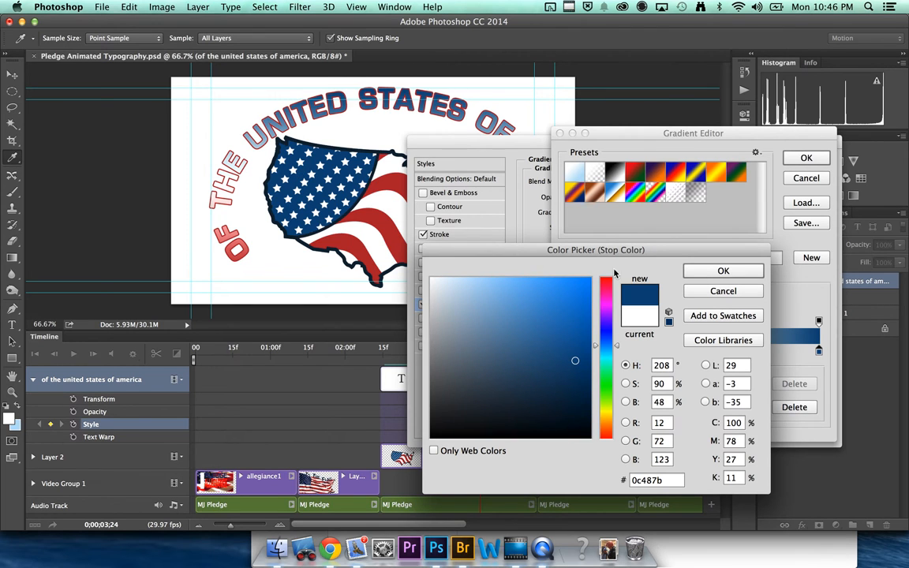
{"action": "left_click", "coordinate": [722, 270]}
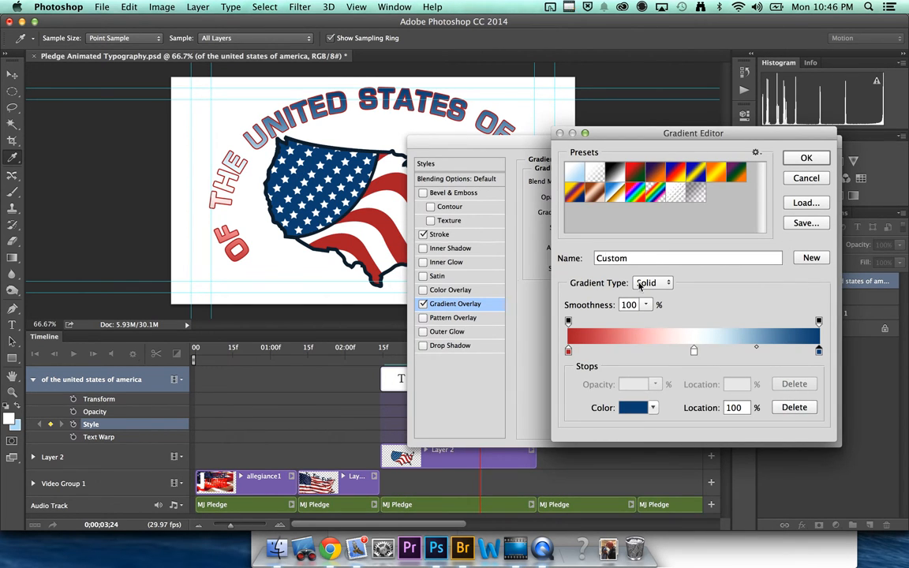
{"action": "mouse_move", "coordinate": [755, 135]}
{"action": "left_mouse_down"}
{"action": "mouse_move", "coordinate": [685, 142]}
{"action": "mouse_move", "coordinate": [756, 131]}
{"action": "left_mouse_up"}
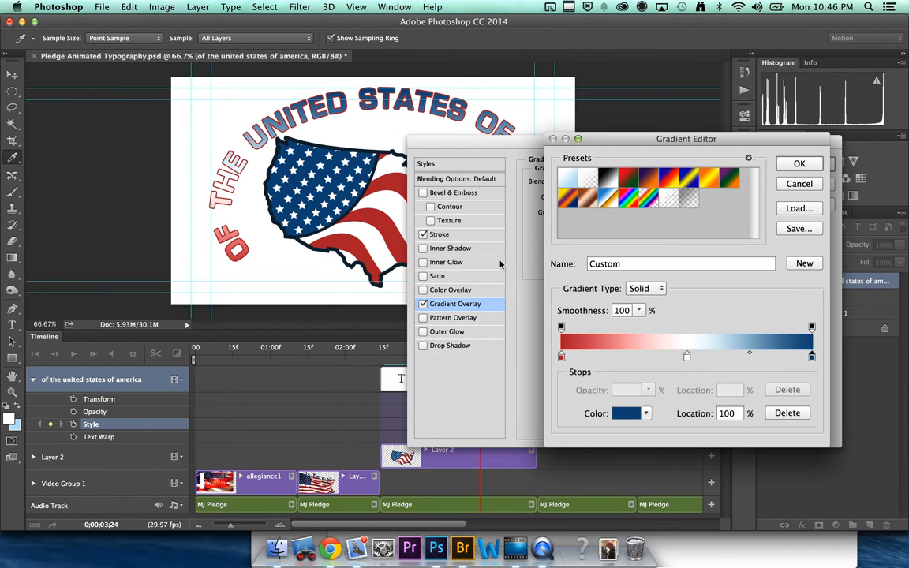
{"action": "left_click", "coordinate": [799, 164]}
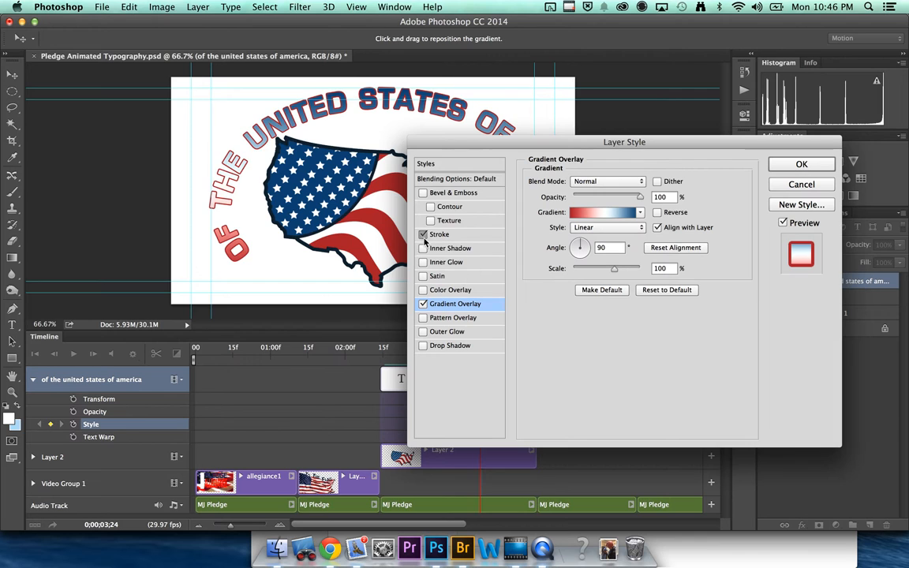
Turn off the Stroke and add a Drop Shadow to the text with a size of 16 px.
{"action": "left_click", "coordinate": [423, 234]}
{"action": "left_click", "coordinate": [424, 345]}
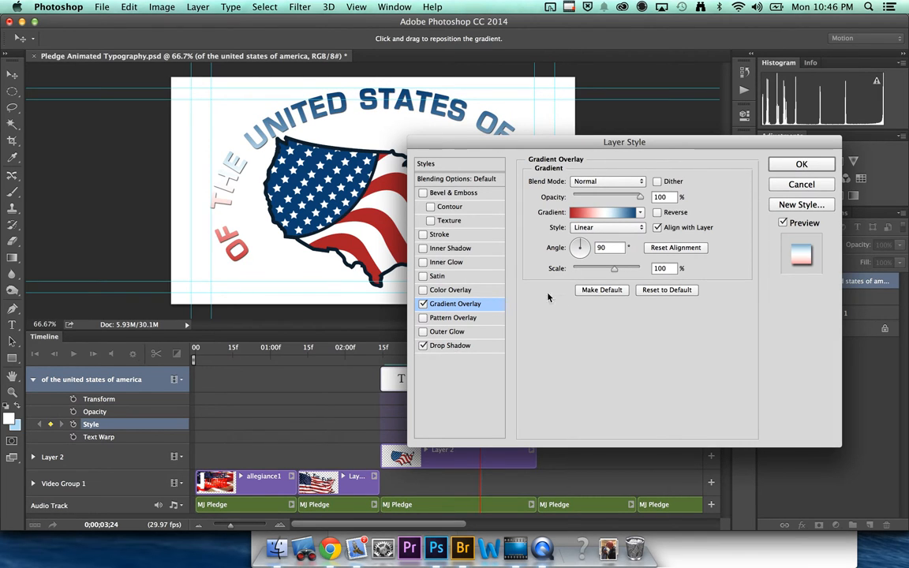
{"action": "left_click", "coordinate": [449, 346]}
{"action": "mouse_move", "coordinate": [576, 270]}
{"action": "left_mouse_down"}
{"action": "mouse_move", "coordinate": [587, 271]}
{"action": "mouse_move", "coordinate": [577, 238]}
{"action": "mouse_move", "coordinate": [580, 273]}
{"action": "left_mouse_up"}
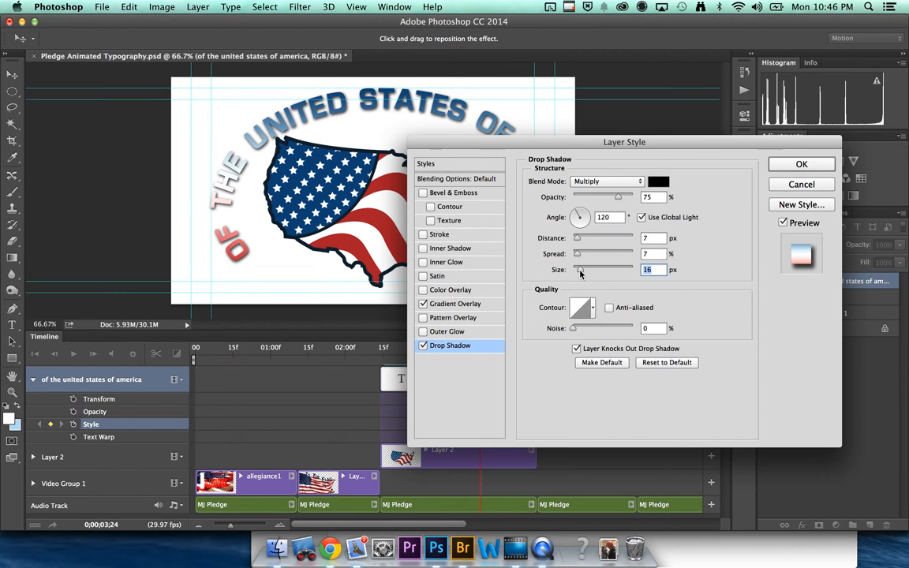
Turn the text's Stroke back on, set its colour to black (000000), and apply the layer style.
{"action": "left_click_drag", "start_coordinate": [715, 150], "coordinate": [687, 218]}
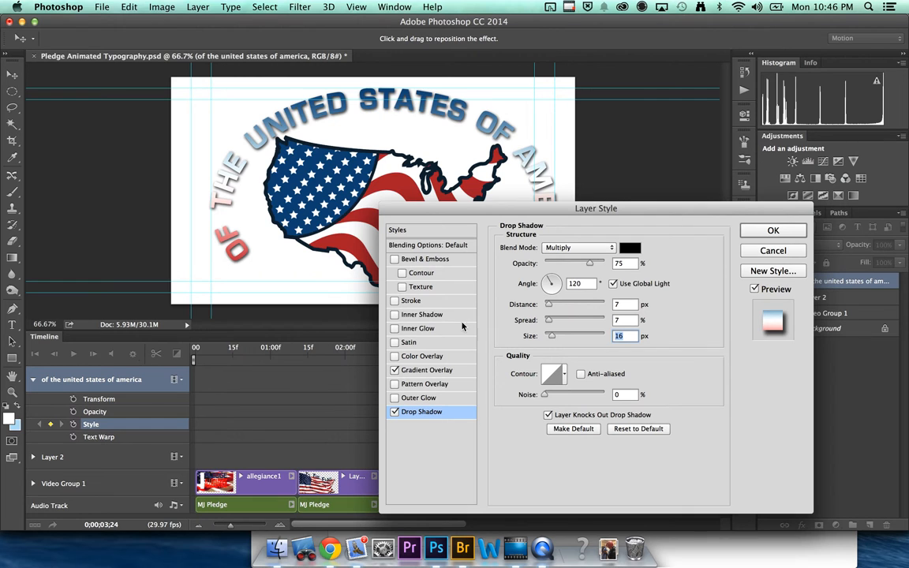
{"action": "left_click", "coordinate": [410, 300]}
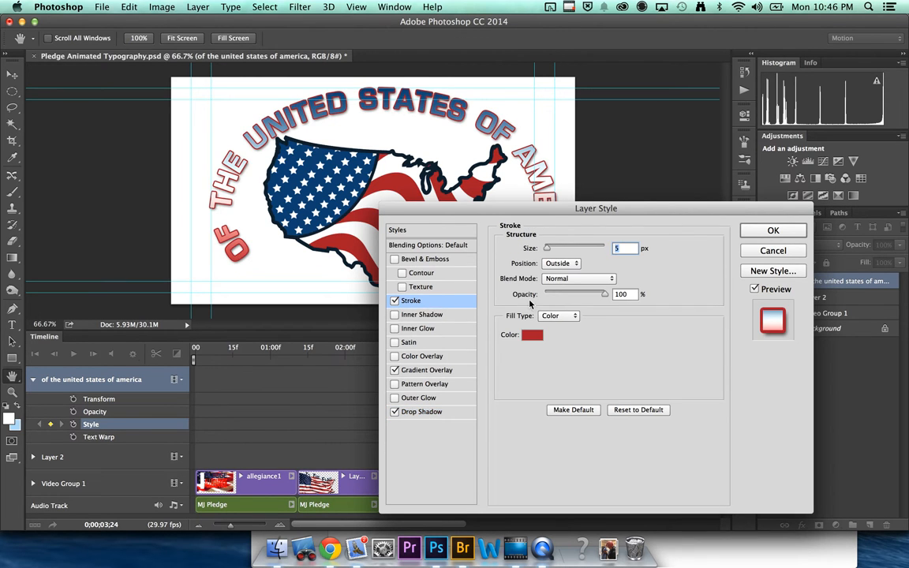
{"action": "left_click", "coordinate": [534, 339]}
{"action": "mouse_move", "coordinate": [494, 341]}
{"action": "left_mouse_down"}
{"action": "mouse_move", "coordinate": [482, 342]}
{"action": "mouse_move", "coordinate": [347, 524]}
{"action": "left_mouse_up"}
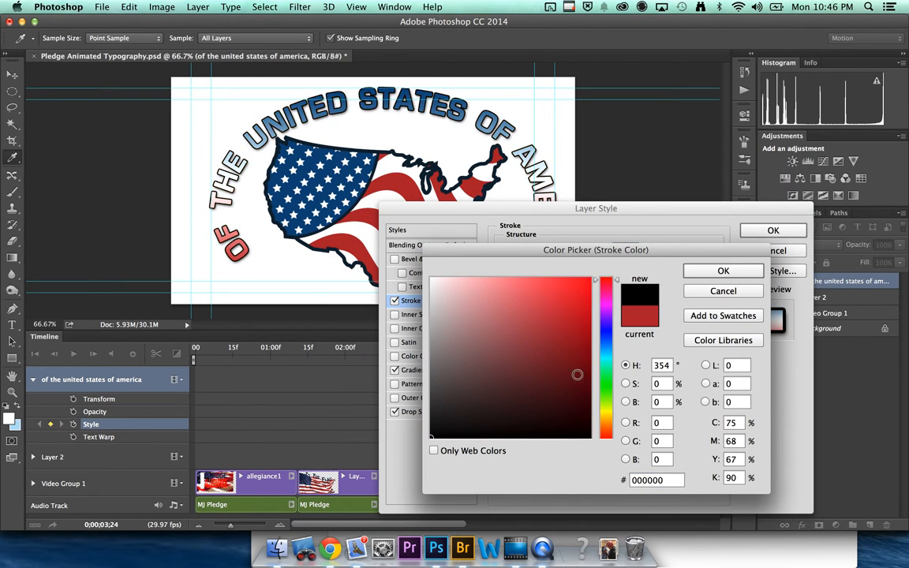
{"action": "left_click", "coordinate": [716, 275]}
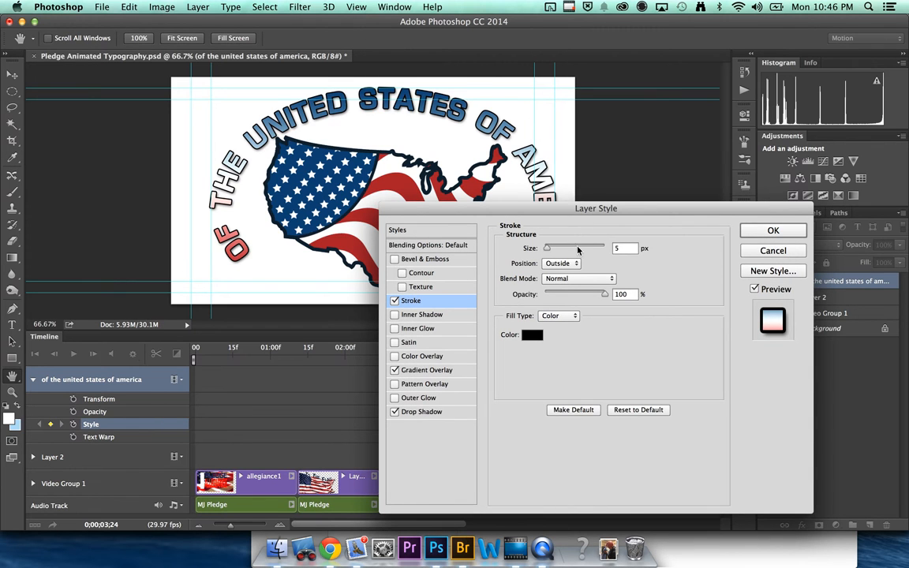
{"action": "left_click_drag", "start_coordinate": [667, 211], "coordinate": [635, 179]}
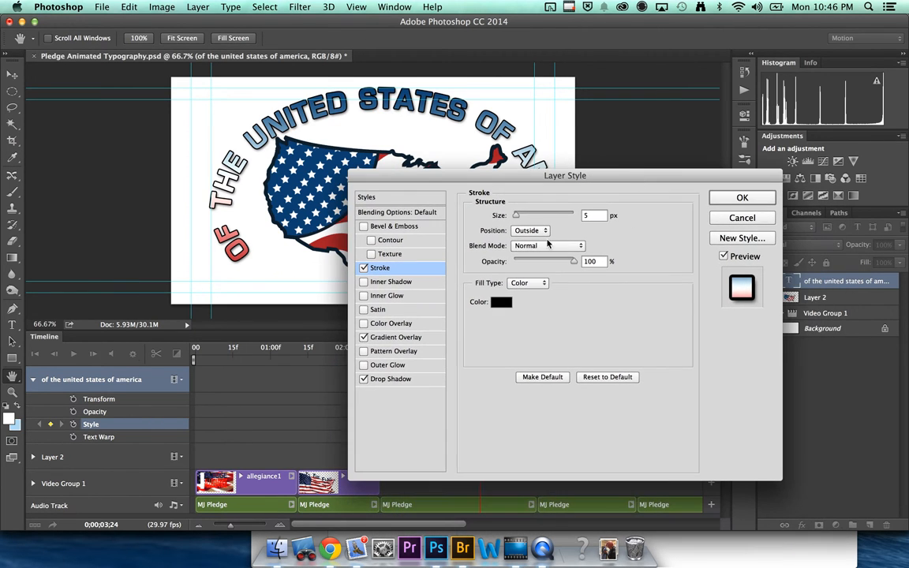
{"action": "left_click", "coordinate": [734, 199]}
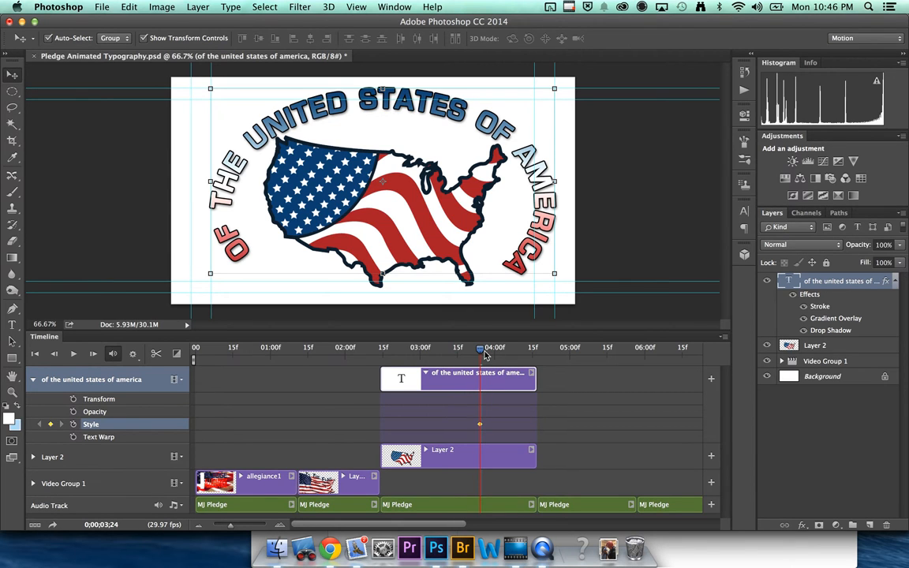
At 0;00;02;14, reduce the text layer's Stroke size to 1 px in its layer style.
{"action": "left_click_drag", "start_coordinate": [482, 354], "coordinate": [379, 362]}
{"action": "double_click", "coordinate": [813, 296]}
{"action": "left_click_drag", "start_coordinate": [612, 184], "coordinate": [803, 149]}
{"action": "left_click", "coordinate": [597, 234]}
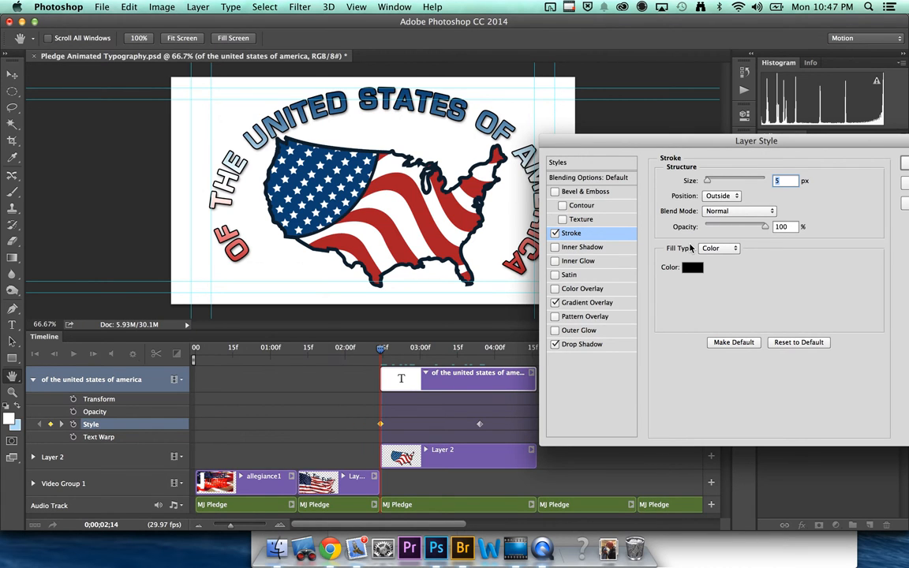
{"action": "left_click_drag", "start_coordinate": [709, 182], "coordinate": [594, 174]}
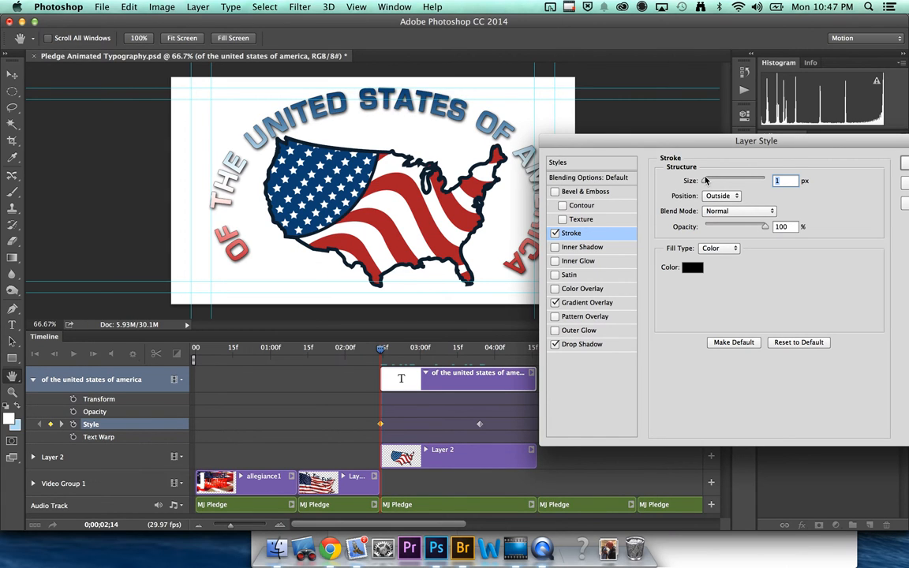
{"action": "left_click_drag", "start_coordinate": [706, 183], "coordinate": [631, 168]}
Set the Stroke colour to white (ffffff), apply the layer style, and scrub the timeline to preview the animation.
{"action": "left_click", "coordinate": [692, 268]}
{"action": "left_click", "coordinate": [432, 280]}
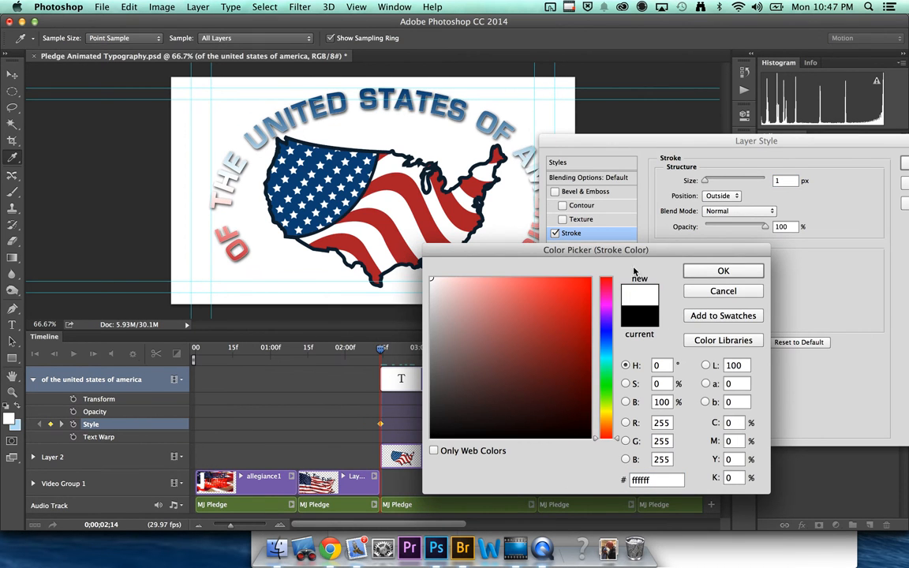
{"action": "left_click", "coordinate": [719, 272]}
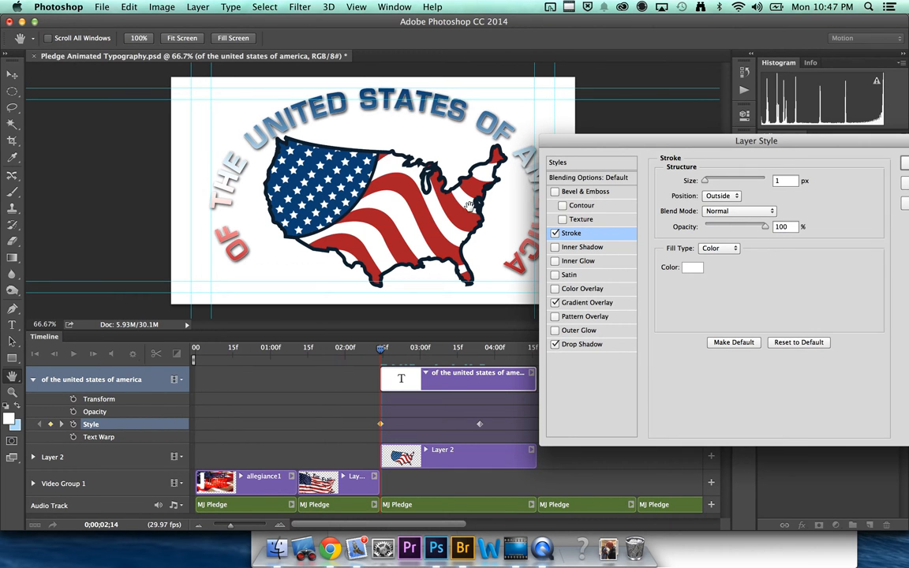
{"action": "left_click_drag", "start_coordinate": [767, 143], "coordinate": [644, 144]}
{"action": "key", "text": "Return"}
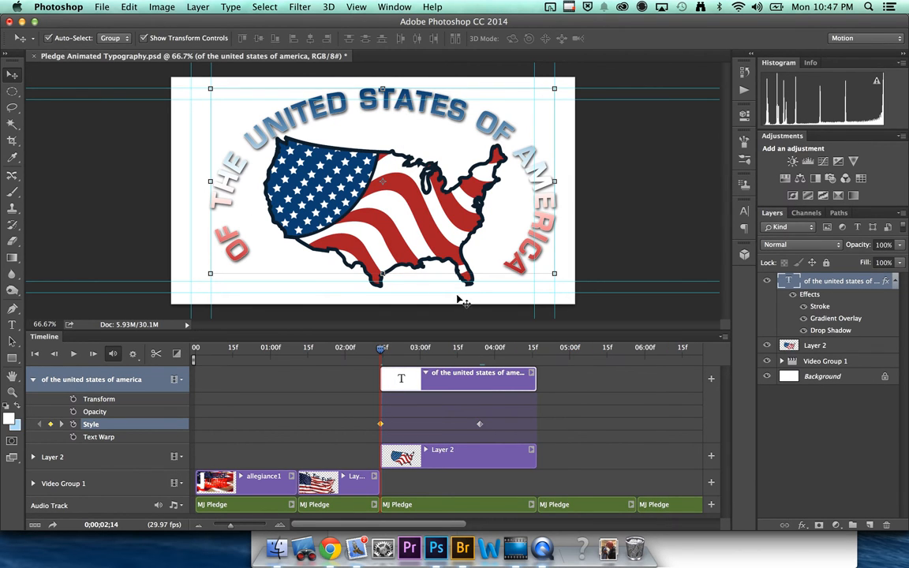
{"action": "left_click_drag", "start_coordinate": [381, 356], "coordinate": [424, 402]}
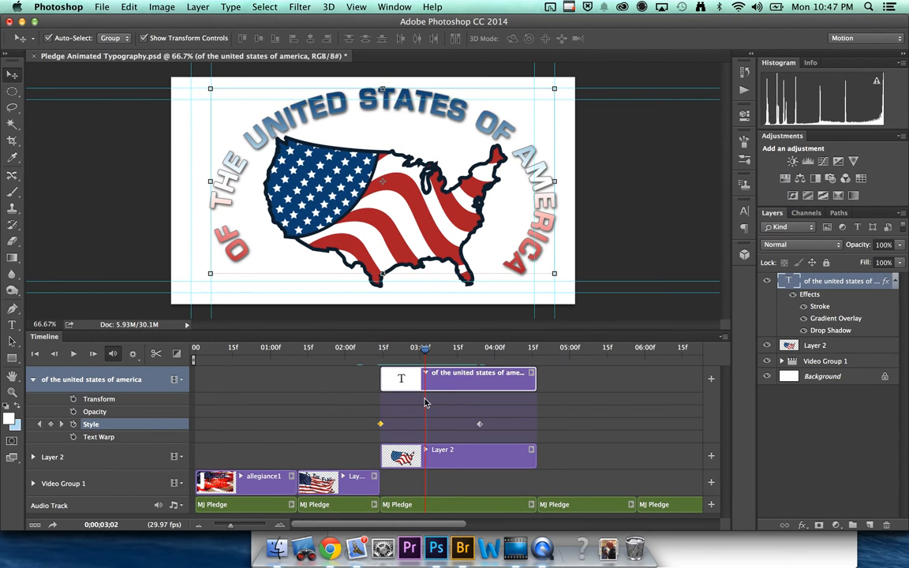
At 0;00;03;05, set the text's Drop Shadow size to 0 px and apply the layer style.
{"action": "mouse_move", "coordinate": [422, 353]}
{"action": "left_mouse_down"}
{"action": "mouse_move", "coordinate": [385, 353]}
{"action": "mouse_move", "coordinate": [432, 353]}
{"action": "left_mouse_up"}
{"action": "double_click", "coordinate": [809, 296]}
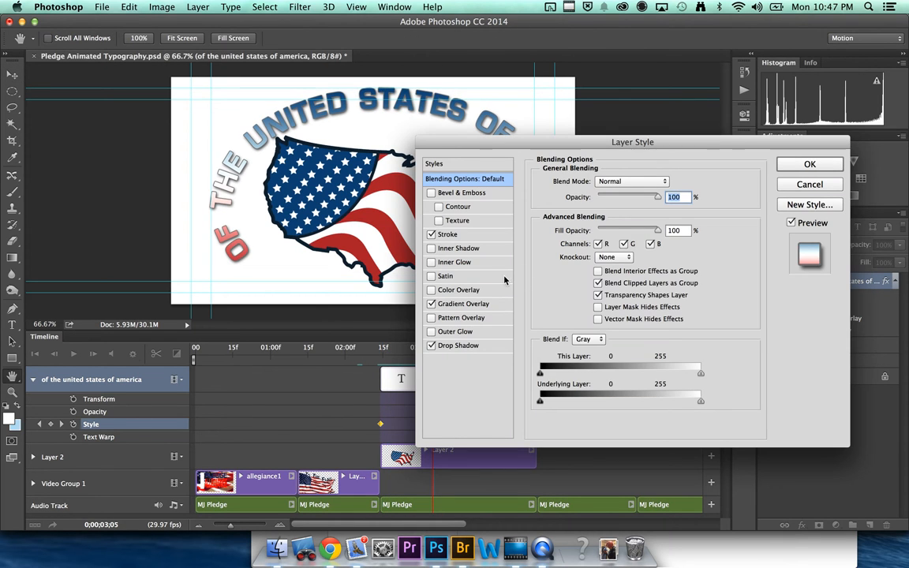
{"action": "left_click", "coordinate": [462, 347]}
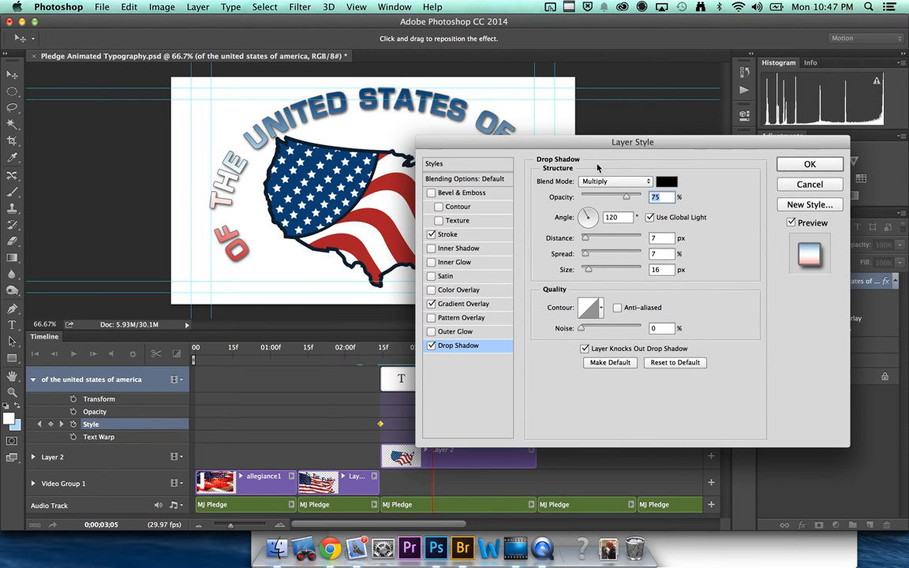
{"action": "left_click_drag", "start_coordinate": [580, 147], "coordinate": [624, 106]}
{"action": "left_click_drag", "start_coordinate": [634, 229], "coordinate": [625, 230]}
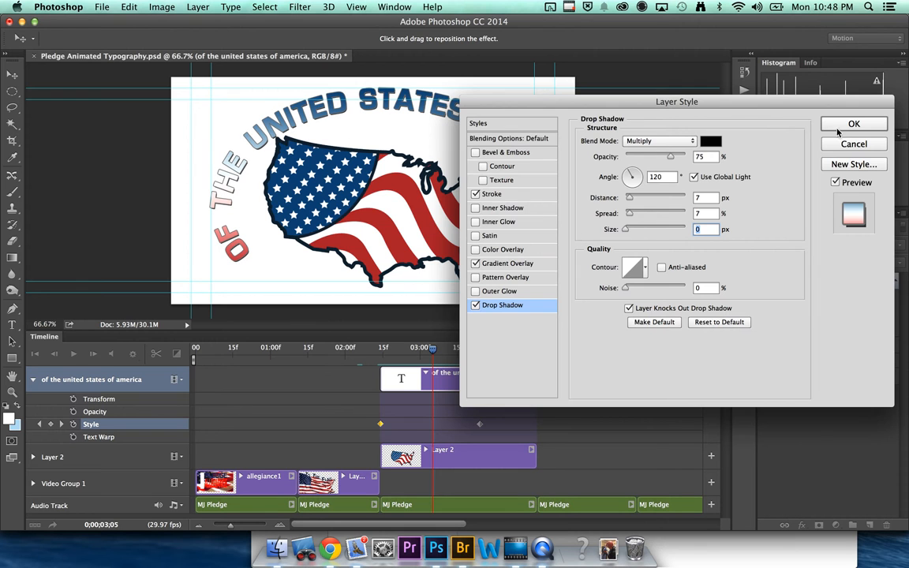
{"action": "left_click", "coordinate": [838, 126]}
At 0;00;02;14, change the text's Gradient Overlay to the Foreground to Transparent preset.
{"action": "left_click_drag", "start_coordinate": [428, 352], "coordinate": [379, 384]}
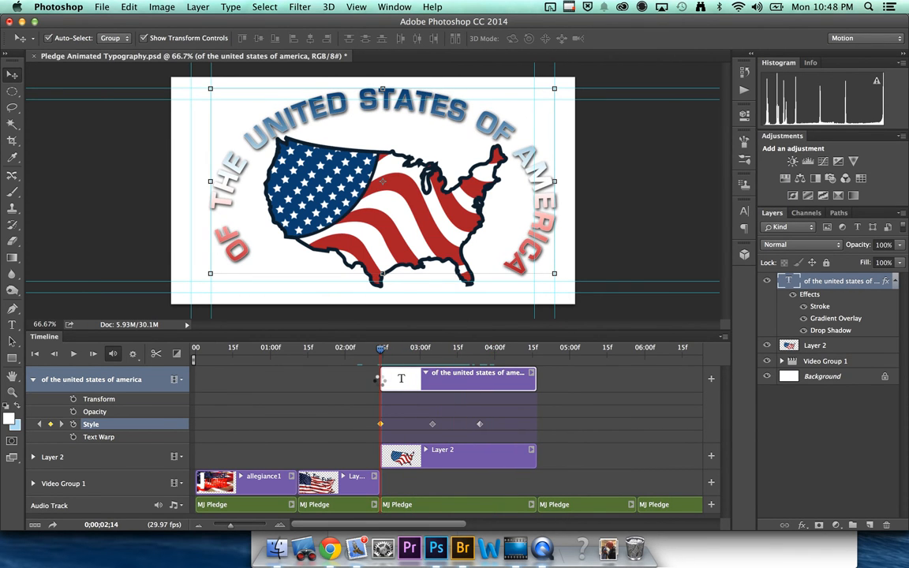
{"action": "double_click", "coordinate": [804, 295]}
{"action": "left_click_drag", "start_coordinate": [574, 106], "coordinate": [612, 96]}
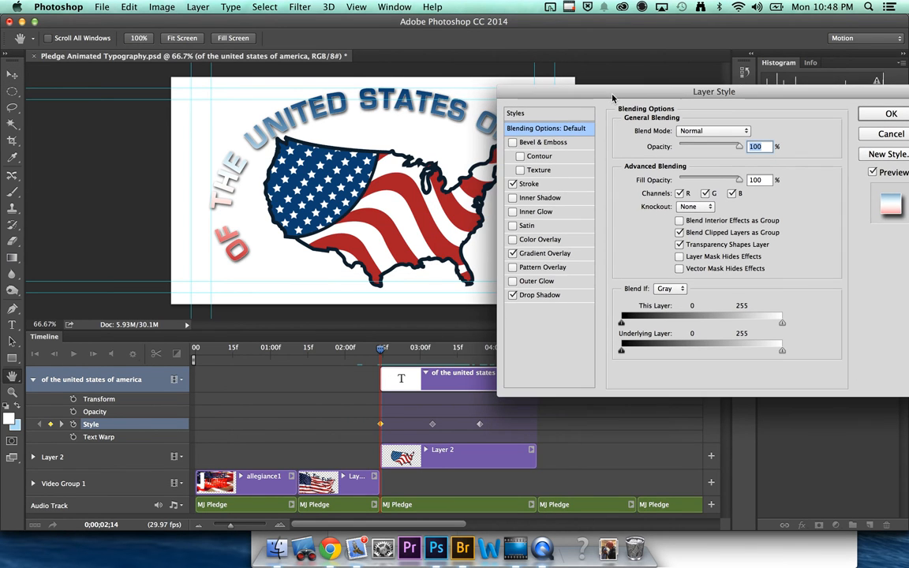
{"action": "left_click", "coordinate": [544, 254]}
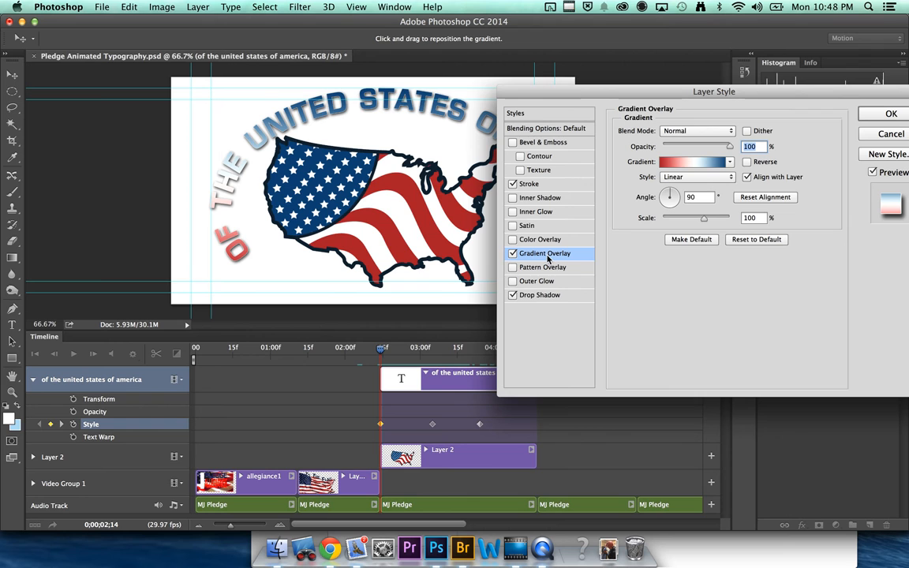
{"action": "left_click", "coordinate": [730, 163]}
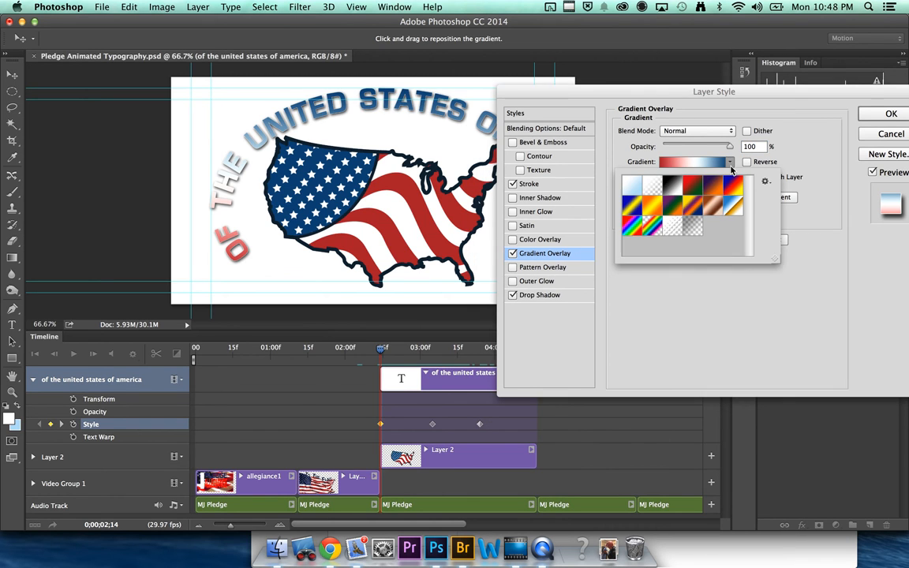
{"action": "left_click", "coordinate": [730, 166]}
{"action": "left_click", "coordinate": [727, 163]}
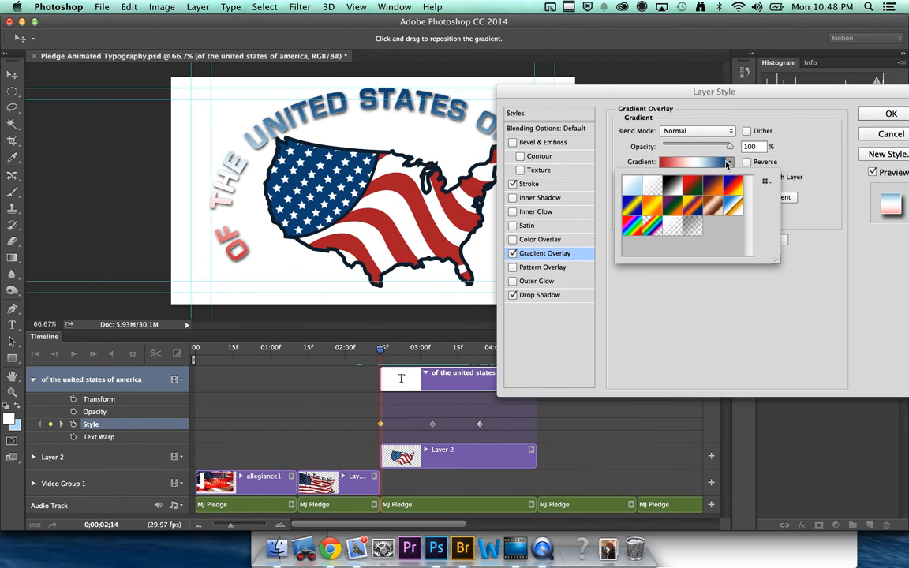
{"action": "left_click", "coordinate": [652, 186]}
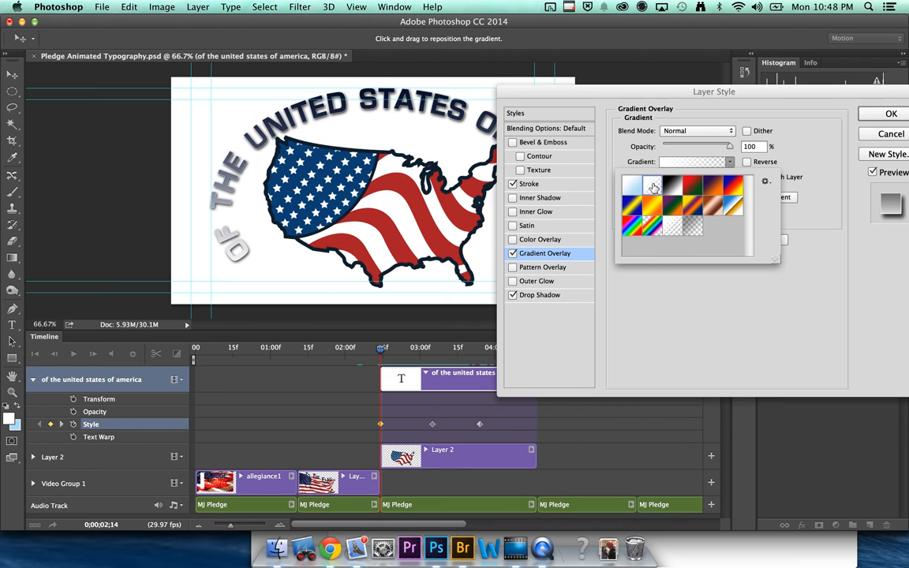
{"action": "left_click", "coordinate": [653, 186]}
{"action": "left_click", "coordinate": [727, 163]}
Edit the overlay gradient to solid white by setting the end opacity stop to 100%, and accept it.
{"action": "left_click", "coordinate": [673, 164]}
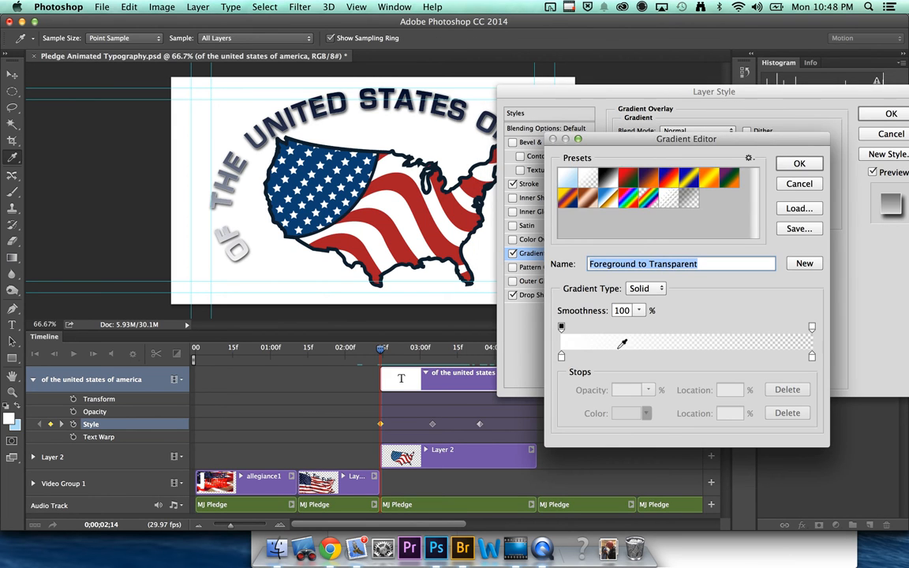
{"action": "left_click", "coordinate": [812, 327]}
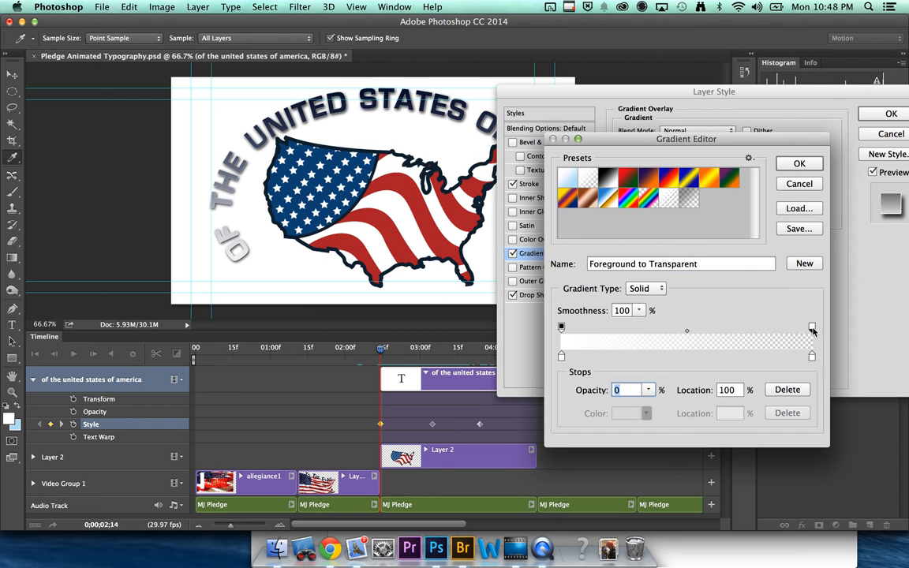
{"action": "left_click", "coordinate": [647, 389]}
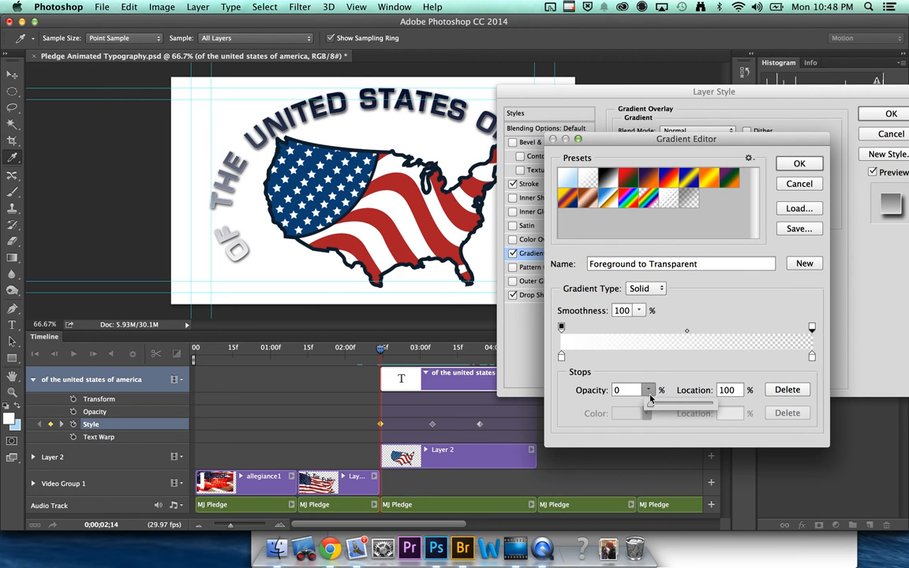
{"action": "left_click_drag", "start_coordinate": [649, 405], "coordinate": [723, 411]}
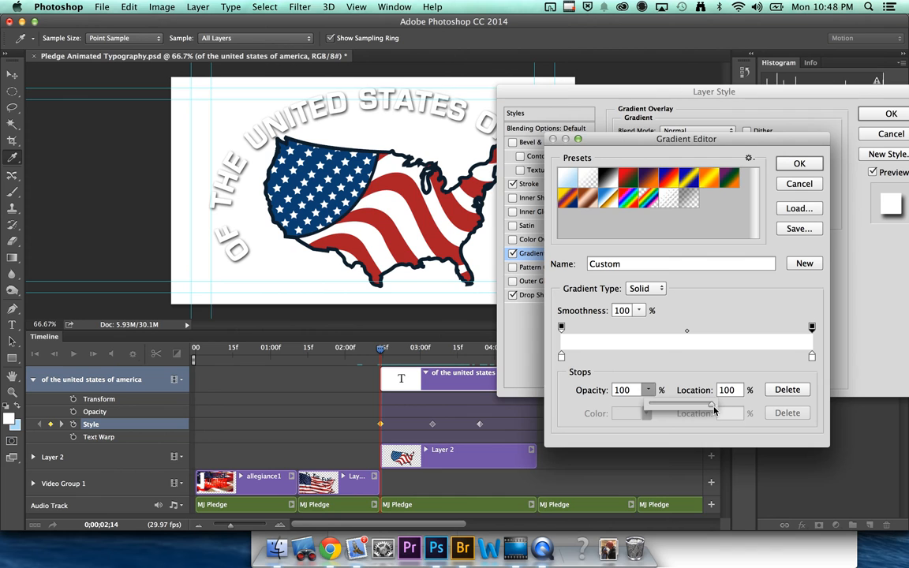
{"action": "left_click", "coordinate": [798, 162]}
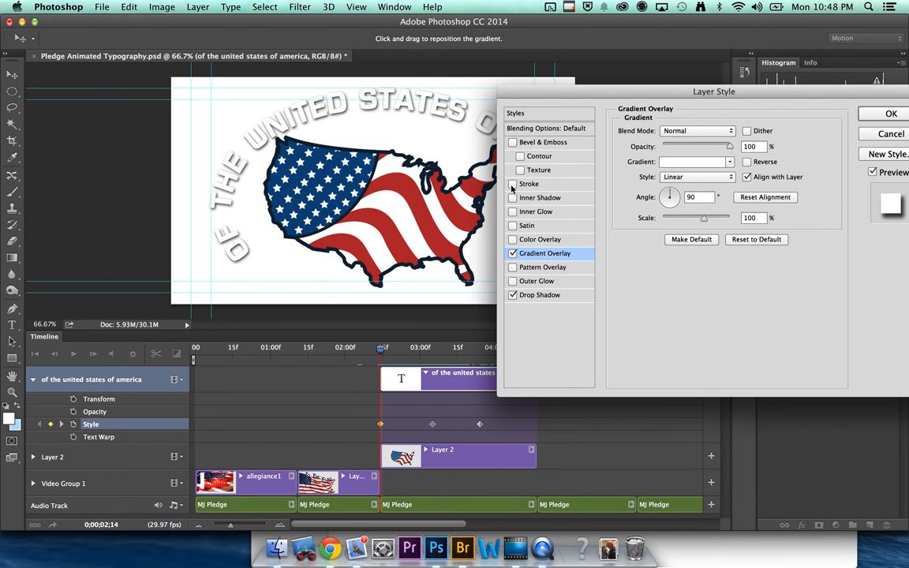
Turn off the text's Stroke and Drop Shadow, apply the layer style, and scrub to 0;00;03;10 to preview the animation.
{"action": "left_click", "coordinate": [512, 294]}
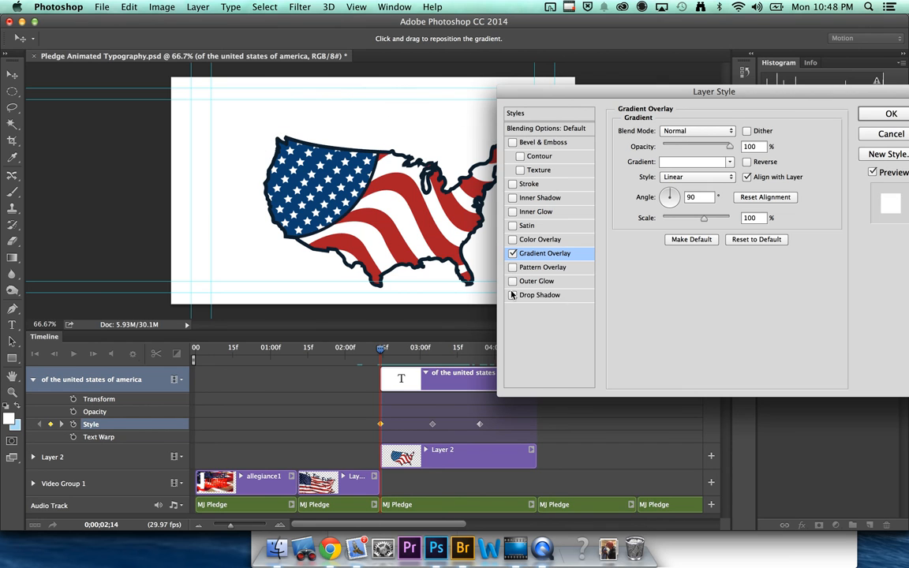
{"action": "left_click_drag", "start_coordinate": [804, 96], "coordinate": [699, 67]}
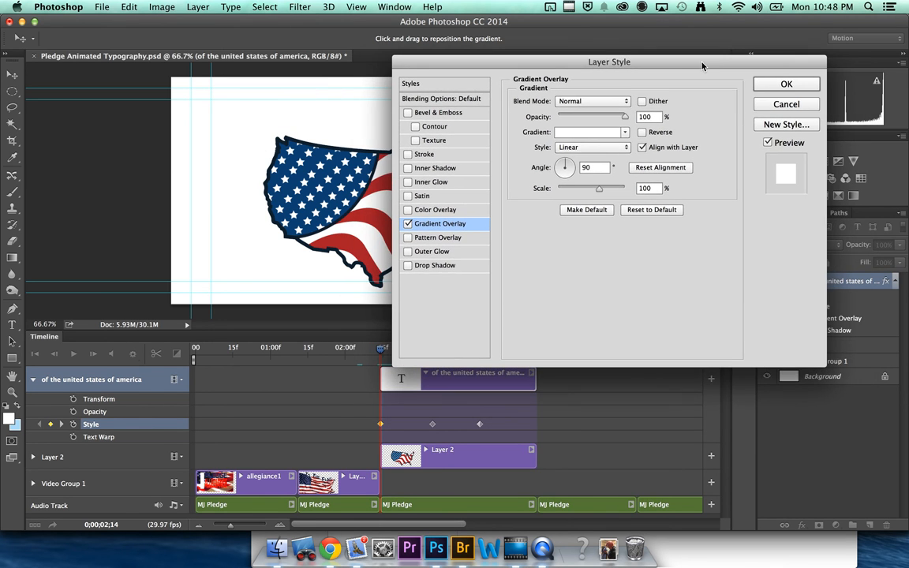
{"action": "left_click", "coordinate": [786, 85]}
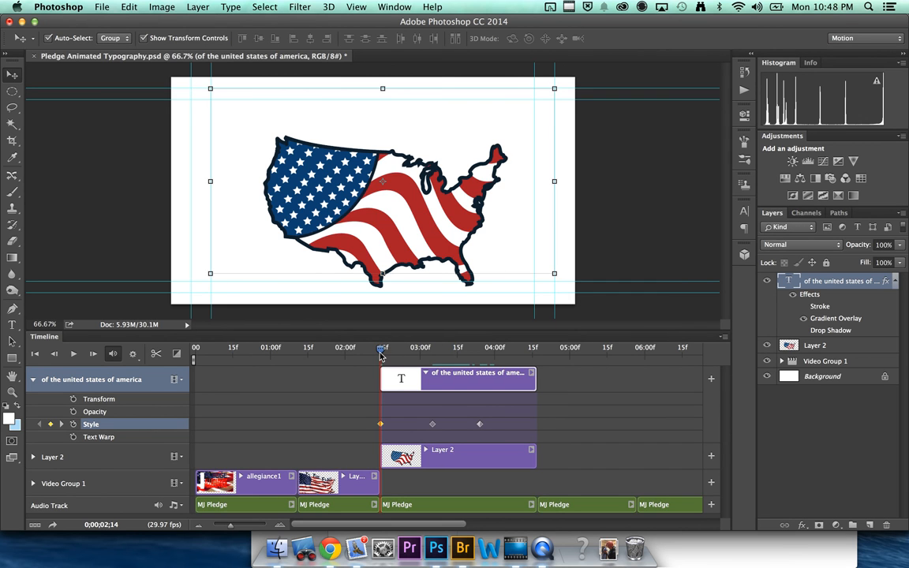
{"action": "left_click_drag", "start_coordinate": [378, 354], "coordinate": [444, 390]}
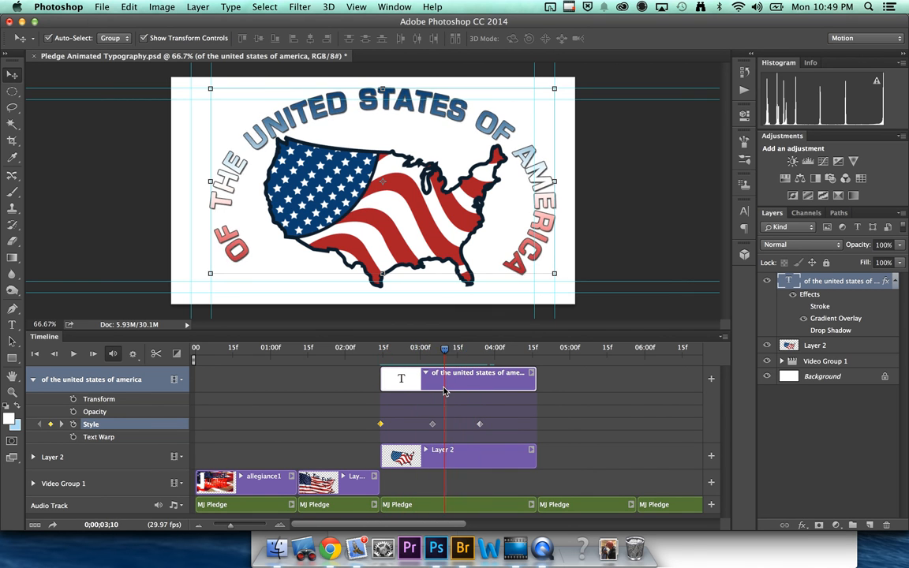